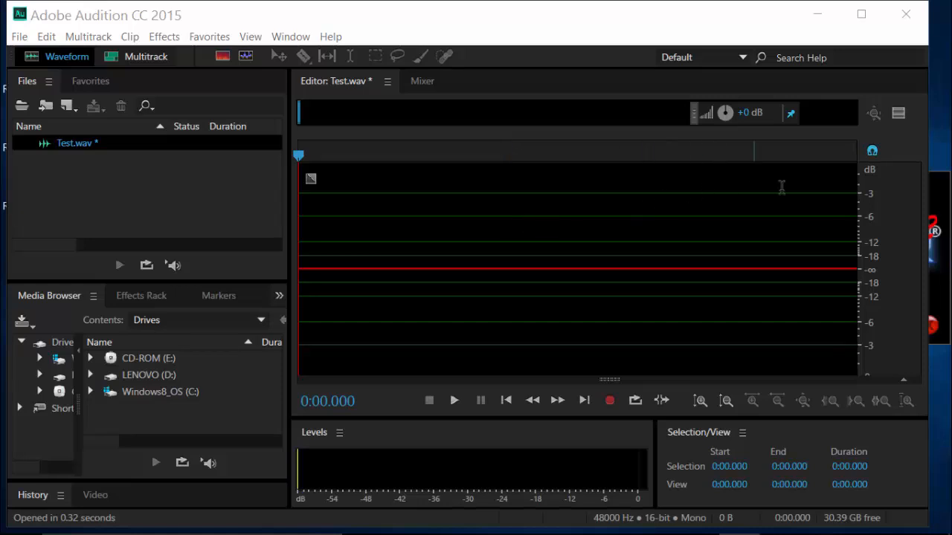
Record about 41 seconds of narration into Test.wav and apply the Repair DC Offset favorite to it
{"action": "left_click", "coordinate": [936, 195]}
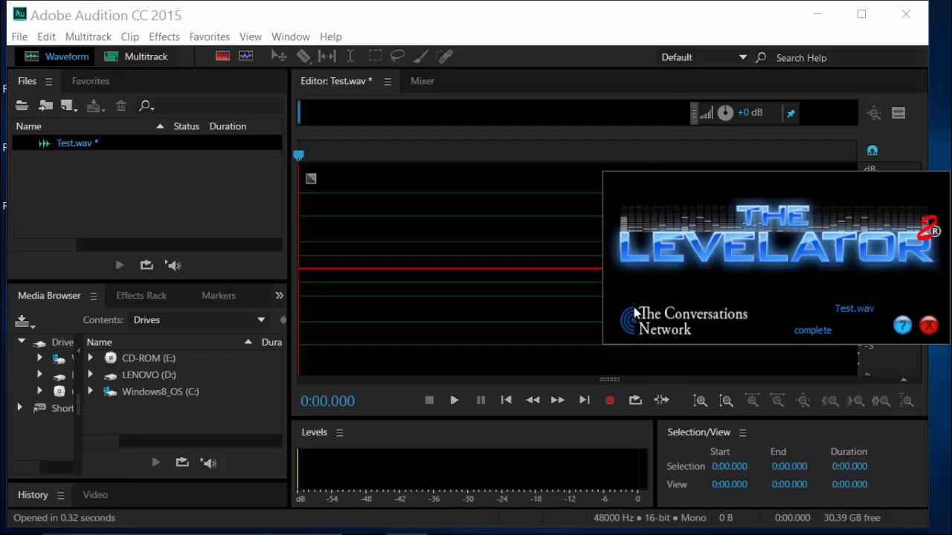
{"action": "left_click", "coordinate": [608, 401]}
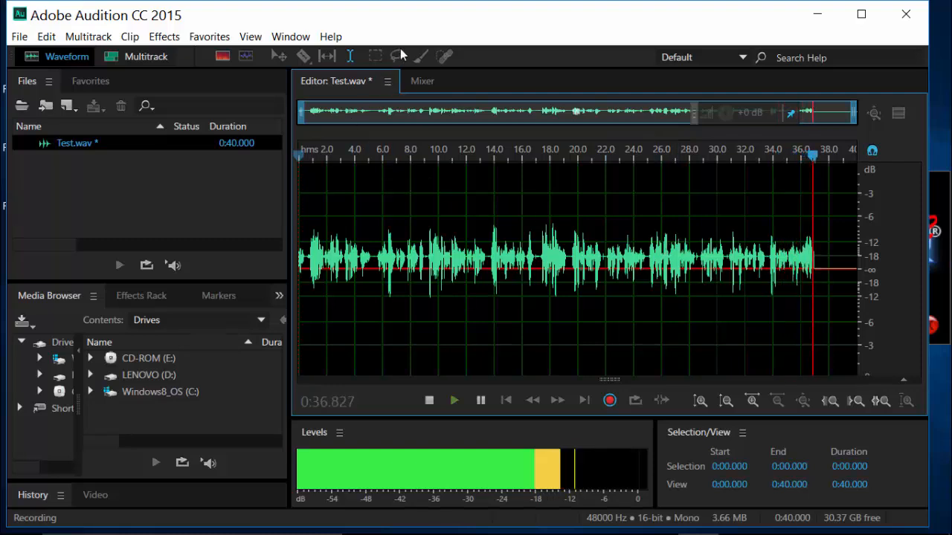
{"action": "left_click", "coordinate": [431, 401]}
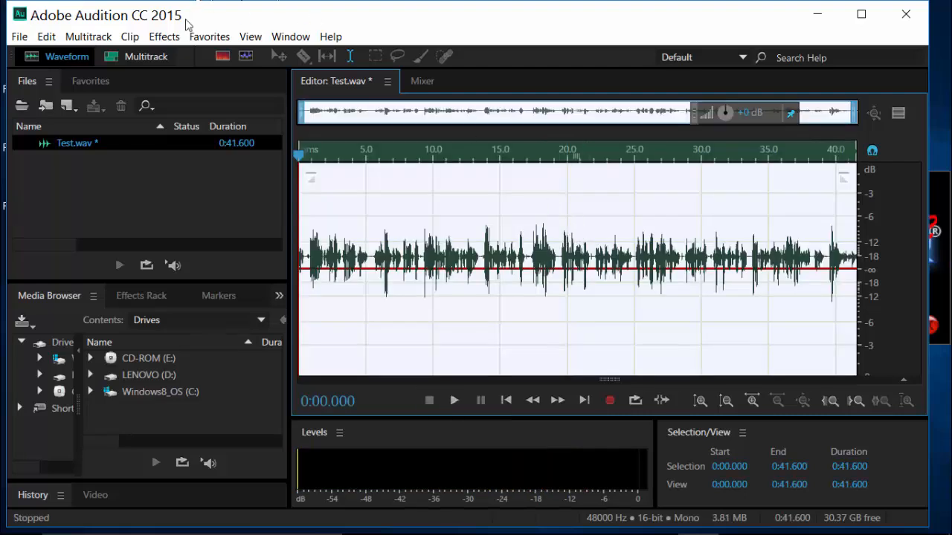
{"action": "left_click", "coordinate": [205, 36]}
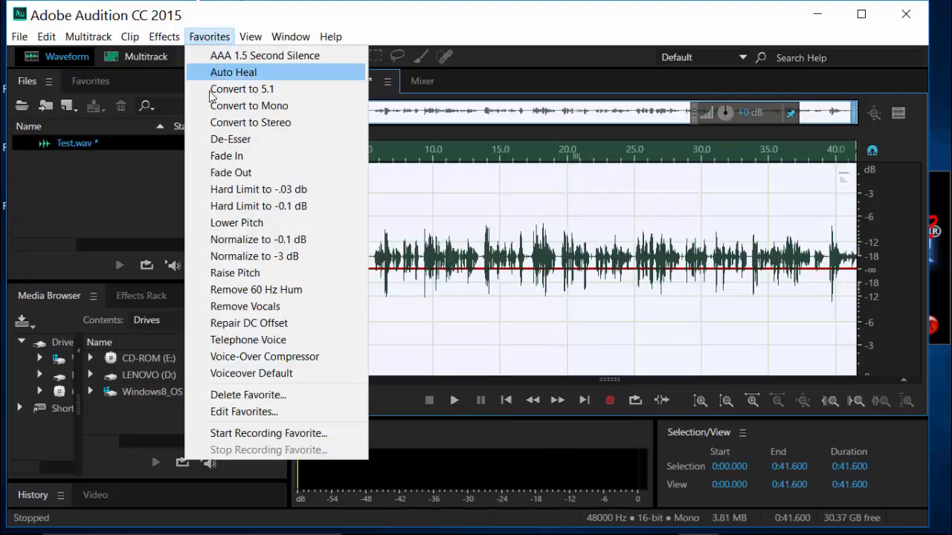
{"action": "left_click", "coordinate": [268, 323]}
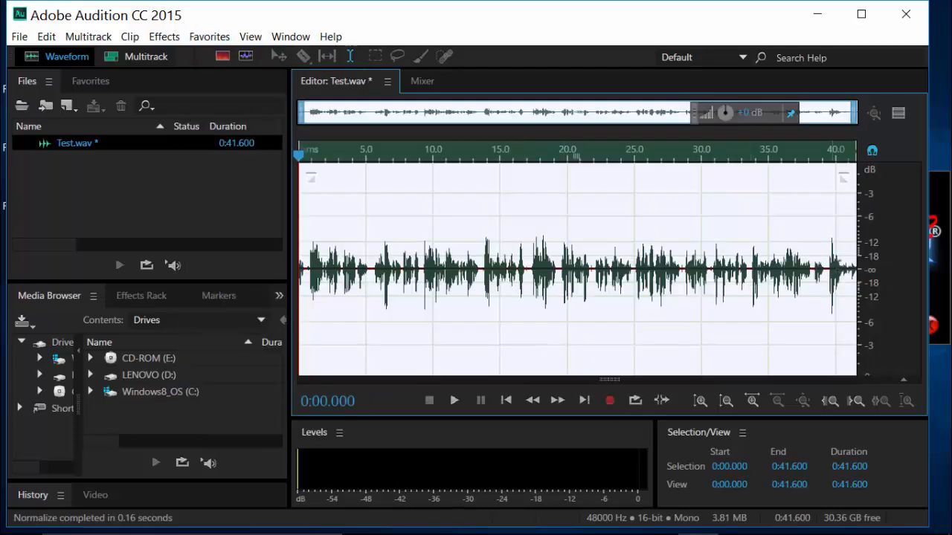
Reduce the volume of the loud peak between about 39.67 and 39.86 seconds
{"action": "scroll", "coordinate": [833, 294], "scroll_direction": "up", "scroll_amount": 6}
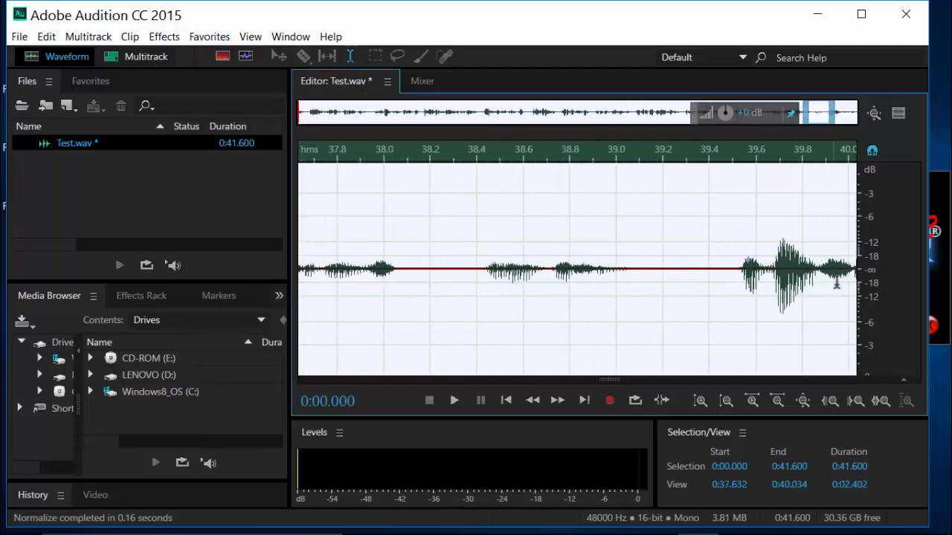
{"action": "left_click_drag", "start_coordinate": [816, 282], "coordinate": [771, 285]}
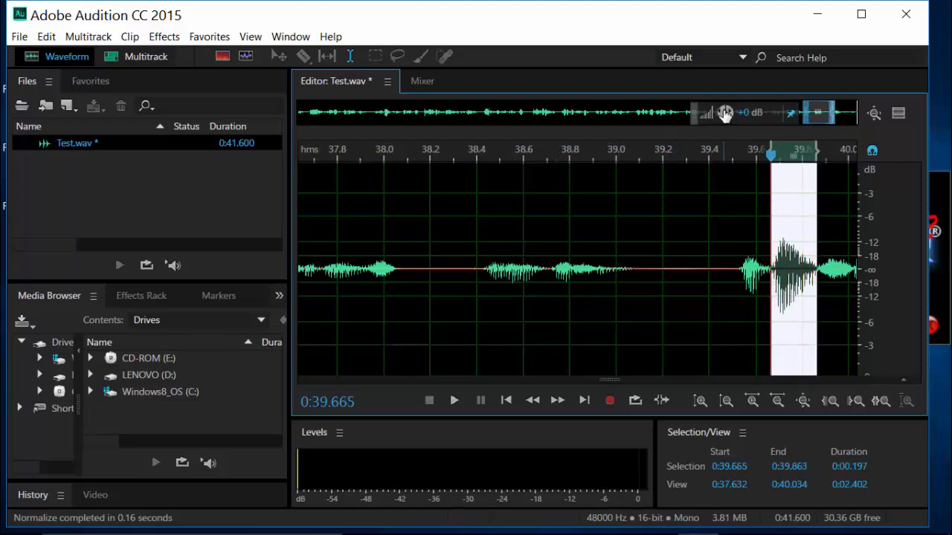
{"action": "left_click_drag", "start_coordinate": [723, 111], "coordinate": [722, 114]}
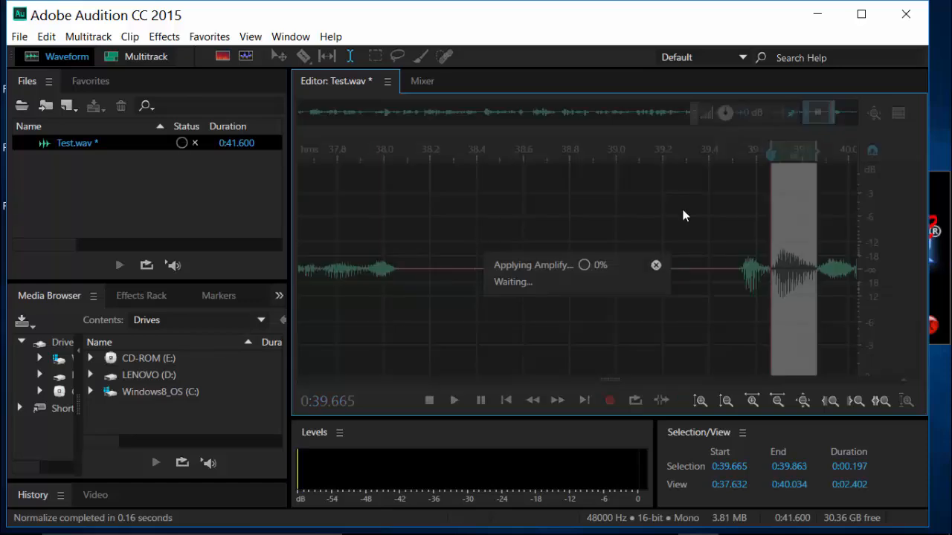
{"action": "left_click", "coordinate": [685, 212]}
{"action": "scroll", "coordinate": [697, 217], "scroll_direction": "down", "scroll_amount": 5}
{"action": "scroll", "coordinate": [697, 217], "scroll_direction": "down", "scroll_amount": 3}
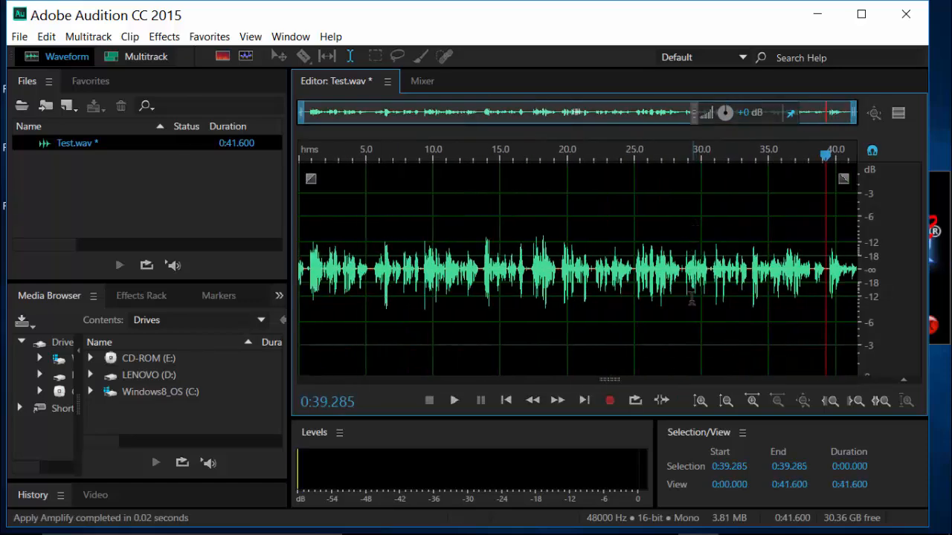
Lower the volume of the loud word between 6.4 and 7.0 seconds
{"action": "scroll", "coordinate": [387, 288], "scroll_direction": "up", "scroll_amount": 8}
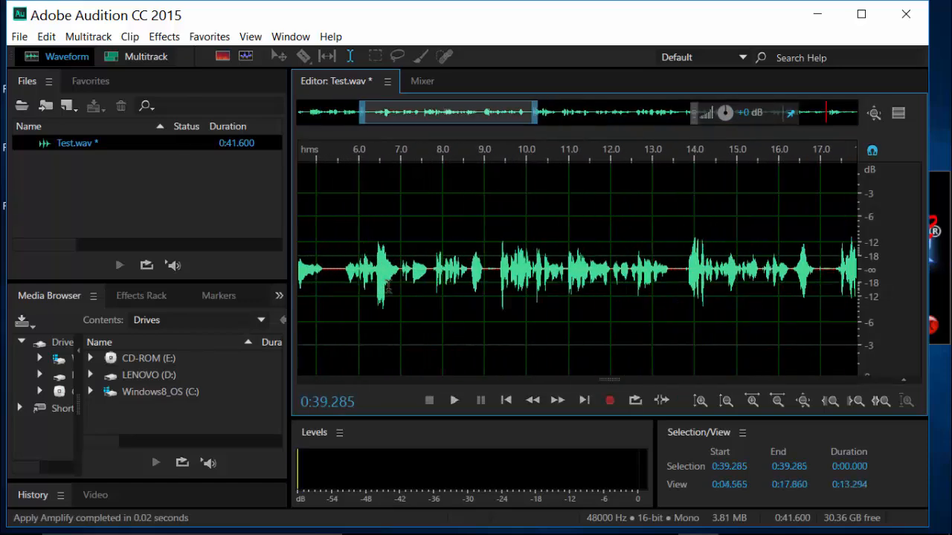
{"action": "left_click", "coordinate": [440, 272]}
{"action": "left_click_drag", "start_coordinate": [440, 274], "coordinate": [338, 280]}
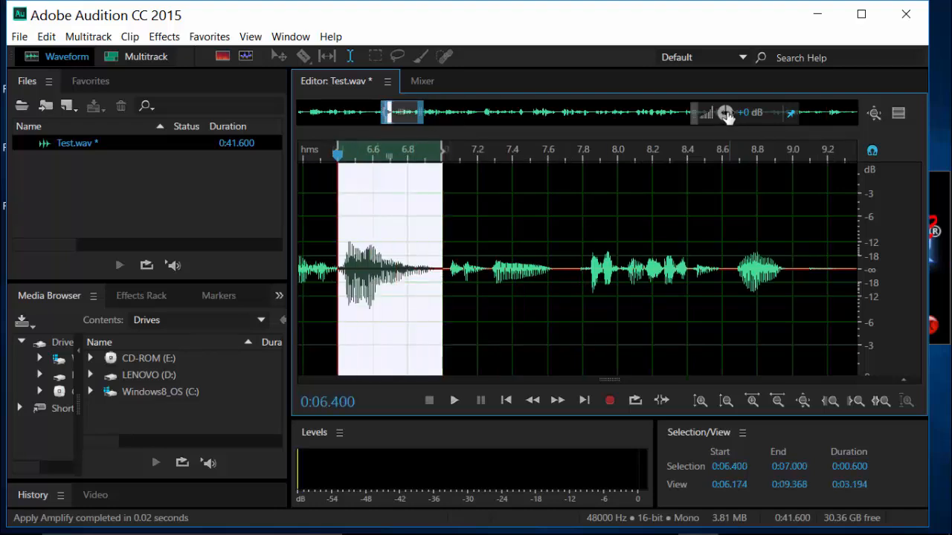
{"action": "left_click_drag", "start_coordinate": [727, 116], "coordinate": [707, 205]}
{"action": "left_click", "coordinate": [687, 208]}
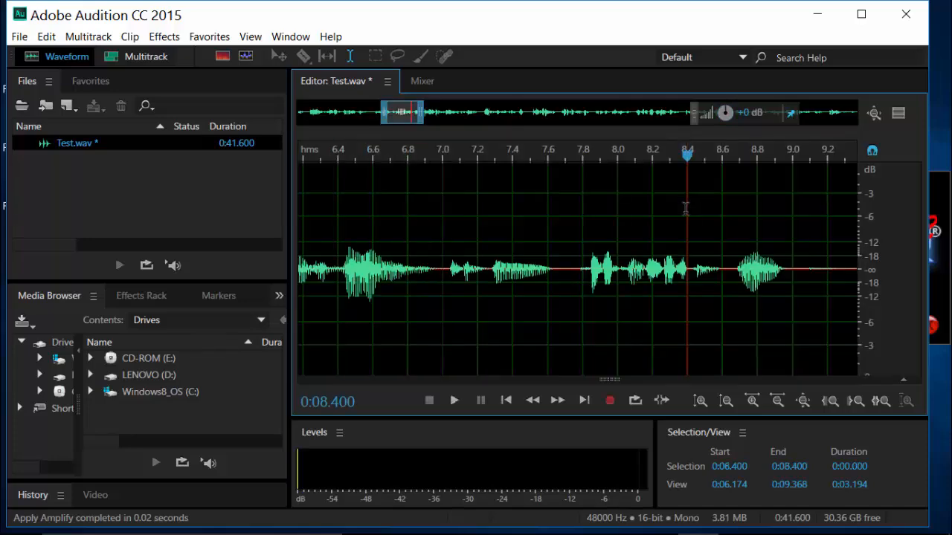
{"action": "scroll", "coordinate": [599, 216], "scroll_direction": "down", "scroll_amount": 8}
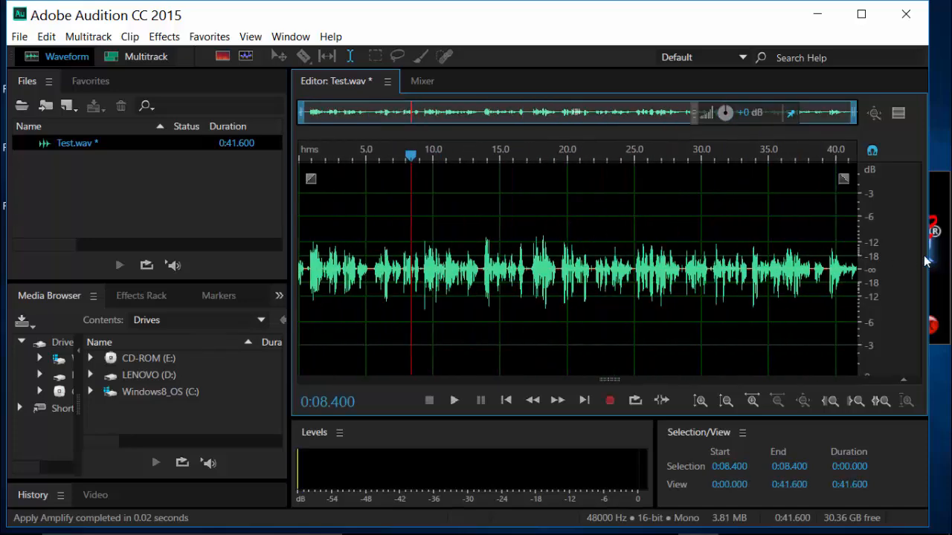
Raise the volume of the entire recording and apply the Hard Limit to -.03 db favorite to it
{"action": "left_click_drag", "start_coordinate": [860, 275], "coordinate": [273, 300]}
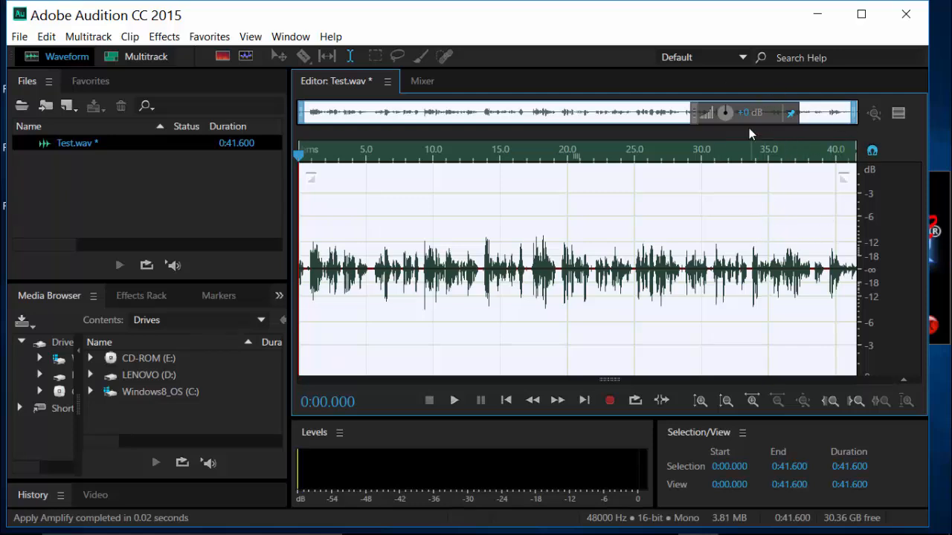
{"action": "left_click_drag", "start_coordinate": [725, 113], "coordinate": [732, 110]}
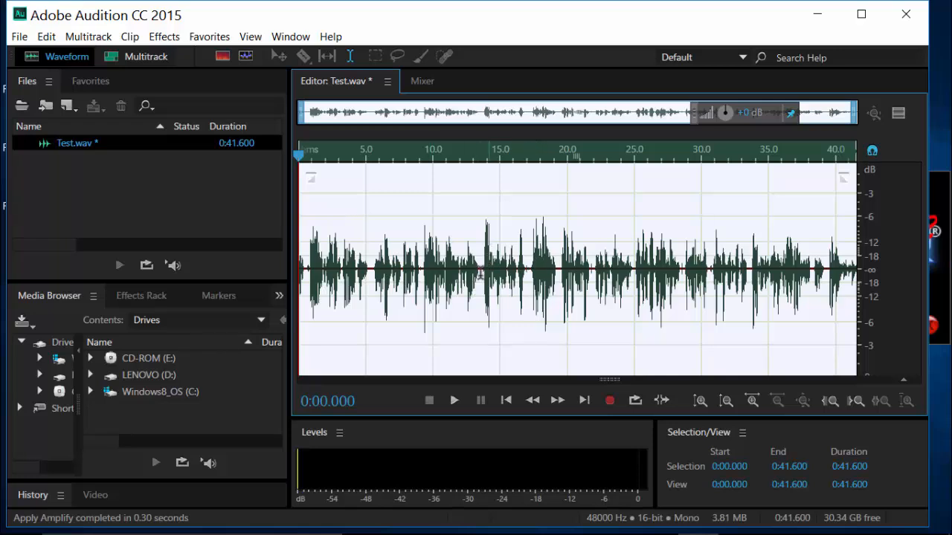
{"action": "left_click", "coordinate": [198, 39]}
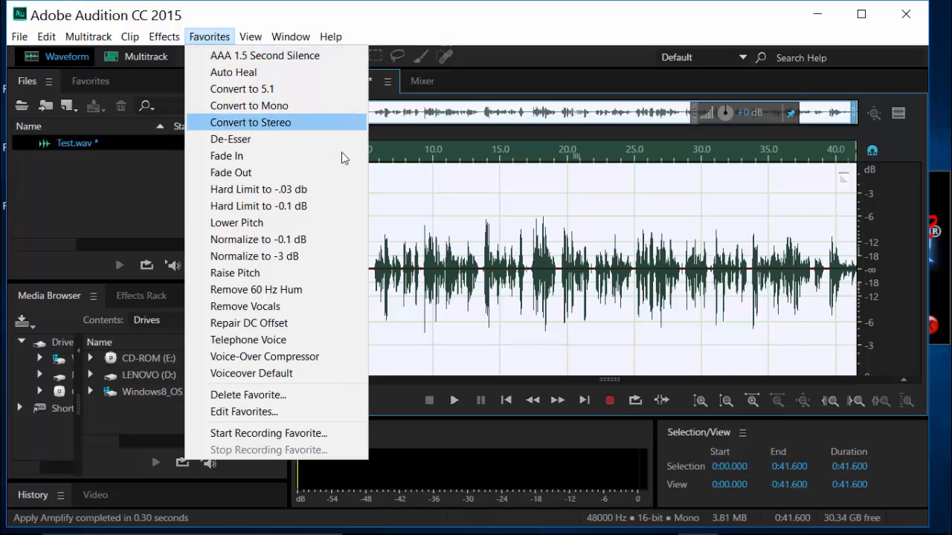
{"action": "left_click", "coordinate": [326, 192]}
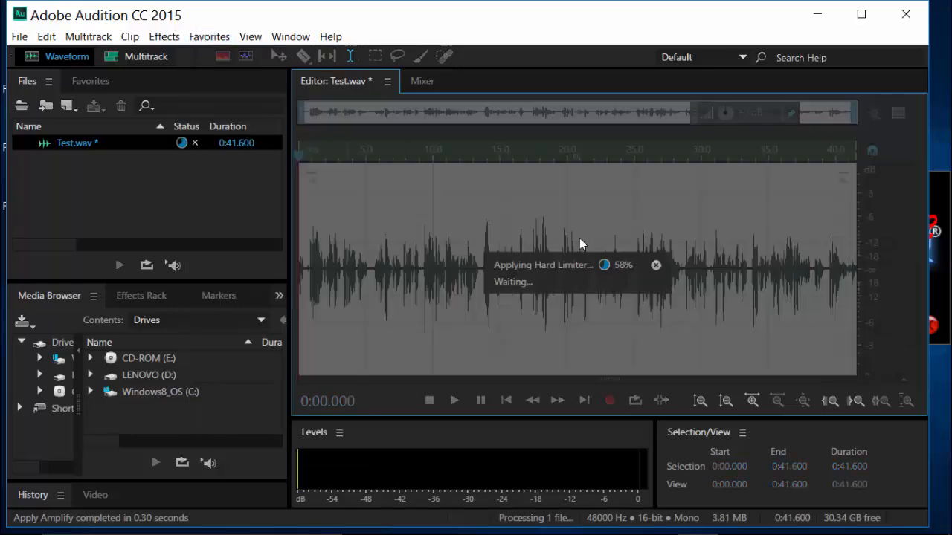
{"action": "left_click", "coordinate": [639, 306]}
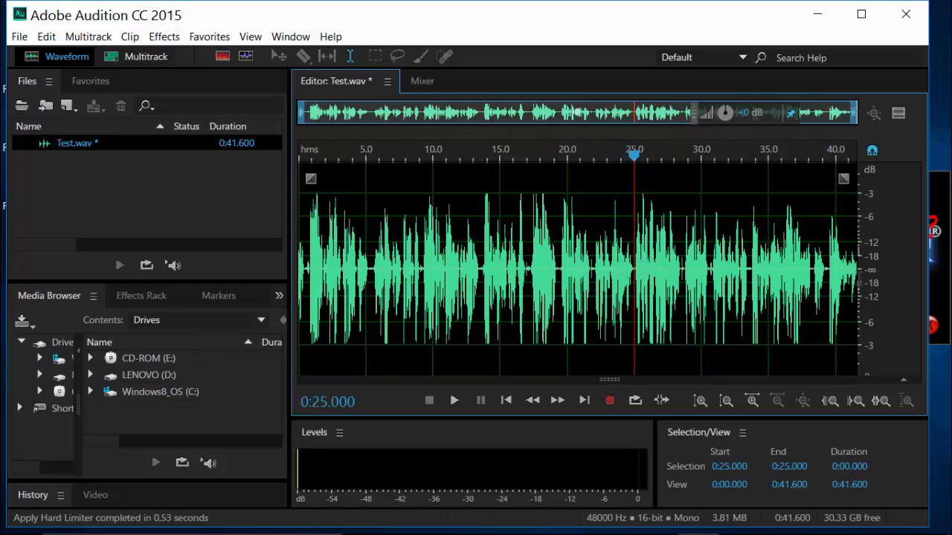
Select the entire recording, apply the Normalize to -0.1 dB favorite, and clear the selection
{"action": "left_click_drag", "start_coordinate": [857, 280], "coordinate": [277, 280]}
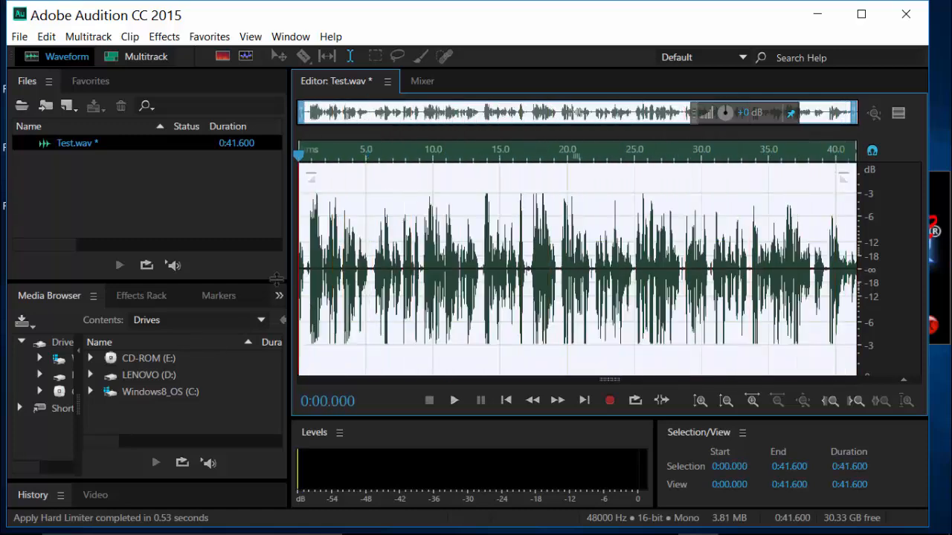
{"action": "left_click", "coordinate": [208, 37]}
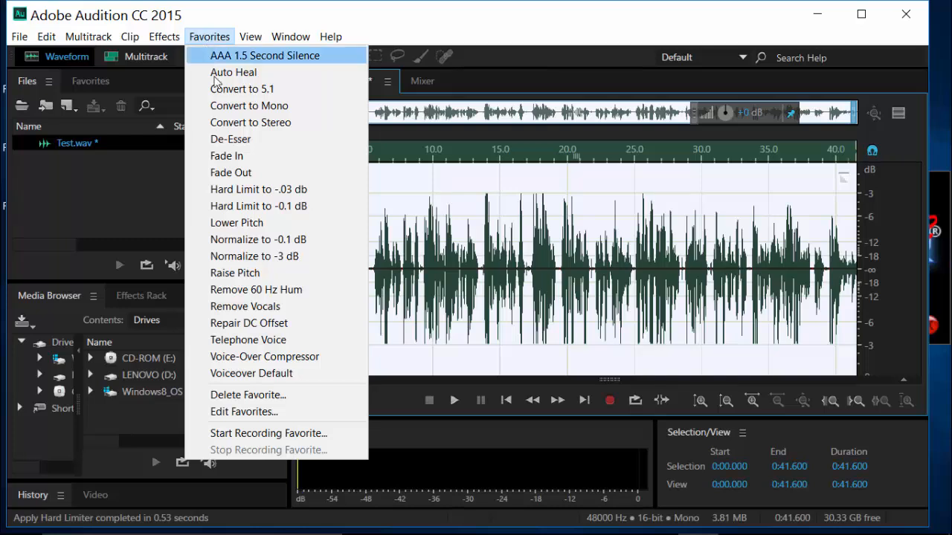
{"action": "left_click", "coordinate": [310, 240]}
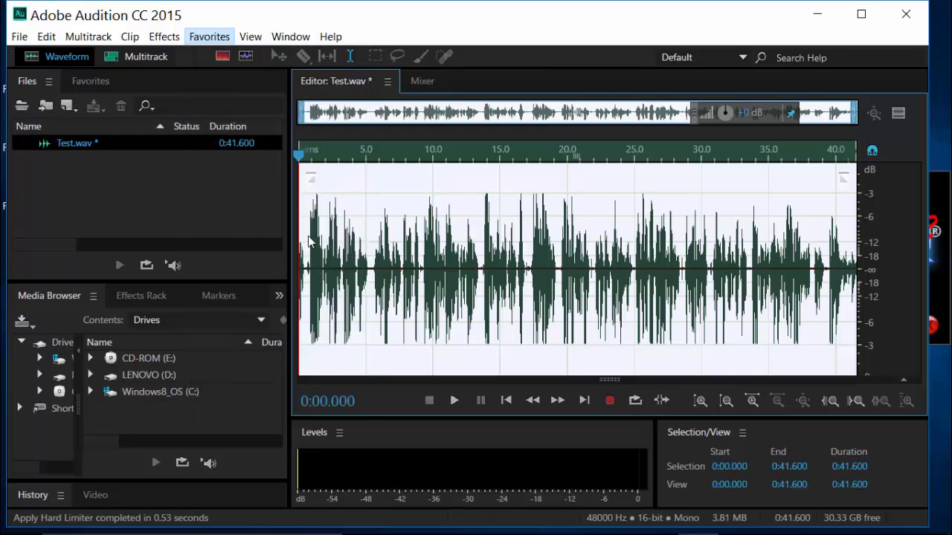
{"action": "left_click", "coordinate": [480, 249]}
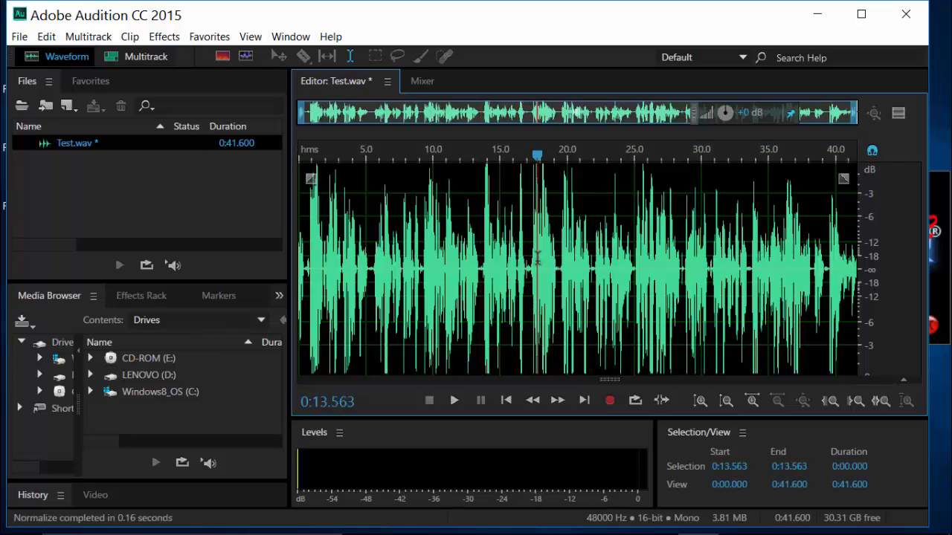
{"action": "left_click", "coordinate": [681, 267]}
{"action": "left_click", "coordinate": [811, 271]}
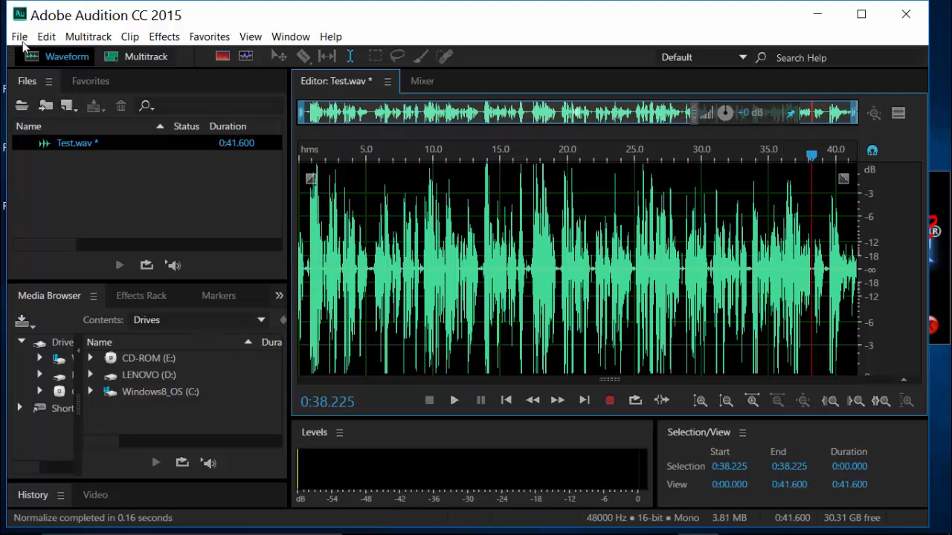
Save Test.wav and process it by dropping it from the file list into The Levelator
{"action": "left_click", "coordinate": [20, 37]}
{"action": "left_click", "coordinate": [80, 224]}
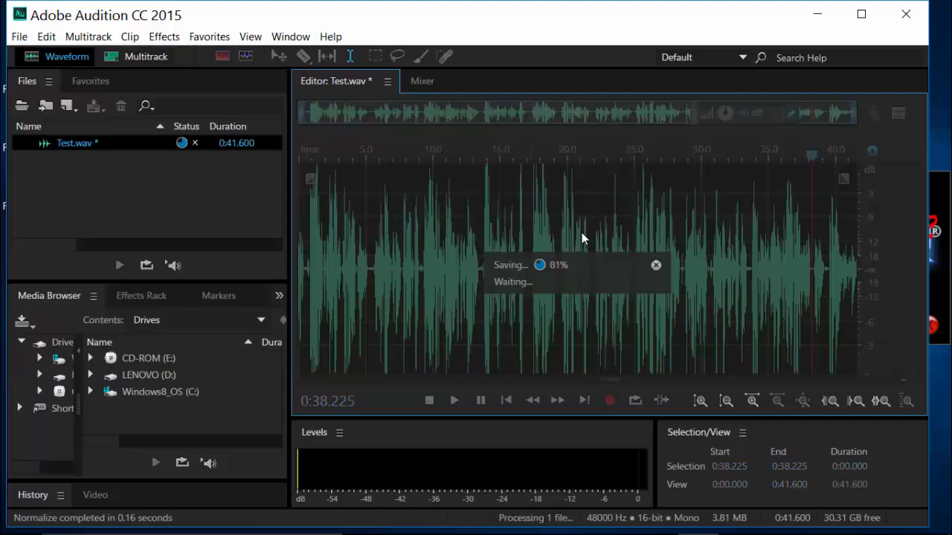
{"action": "left_click", "coordinate": [946, 251]}
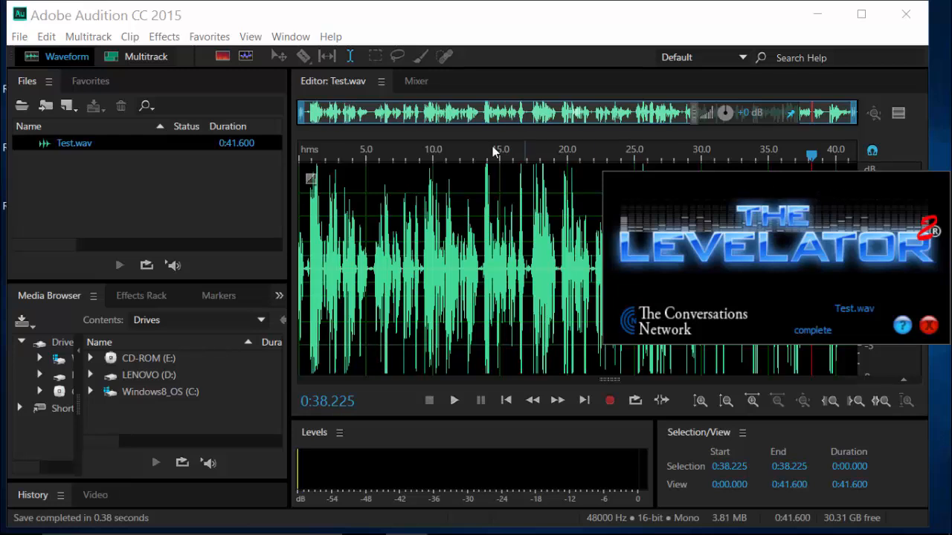
{"action": "left_click_drag", "start_coordinate": [67, 146], "coordinate": [944, 272]}
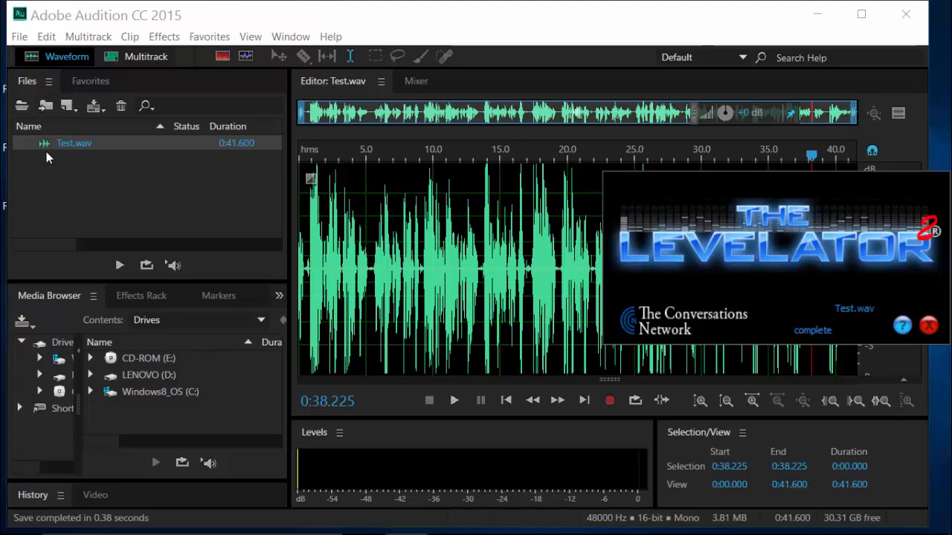
Open the levelled file Test.output from the Sean's Storyline Projects folder in Adobe Audition
{"action": "left_click", "coordinate": [19, 37]}
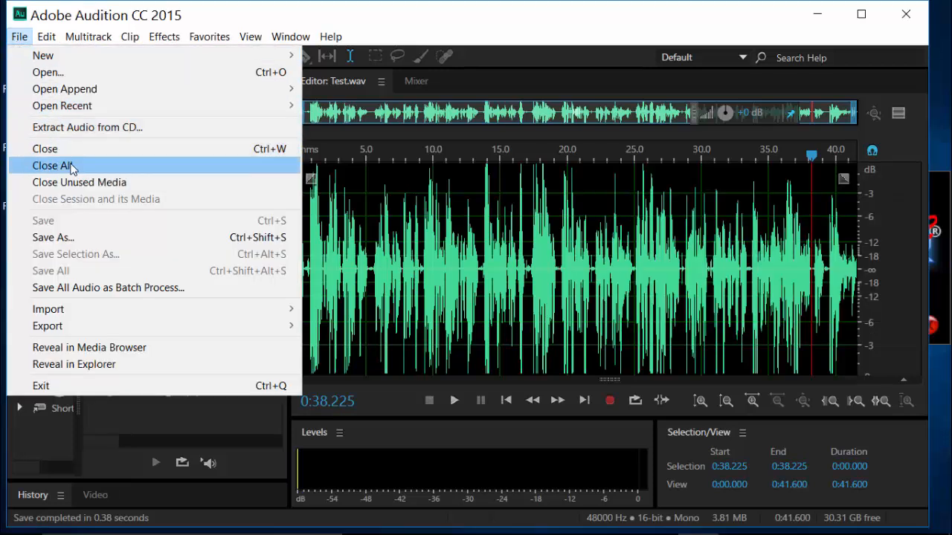
{"action": "left_click", "coordinate": [141, 70]}
{"action": "scroll", "coordinate": [434, 309], "scroll_direction": "down", "scroll_amount": 2}
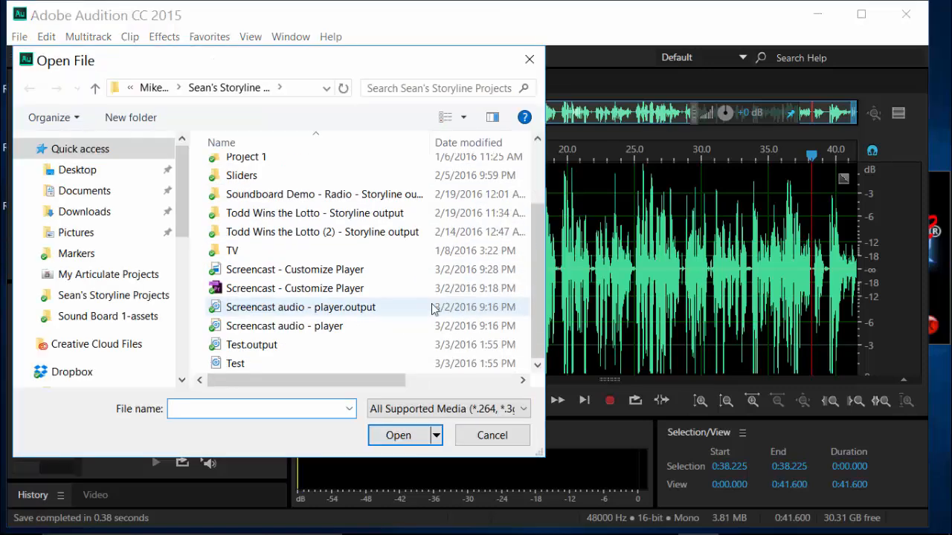
{"action": "double_click", "coordinate": [316, 346]}
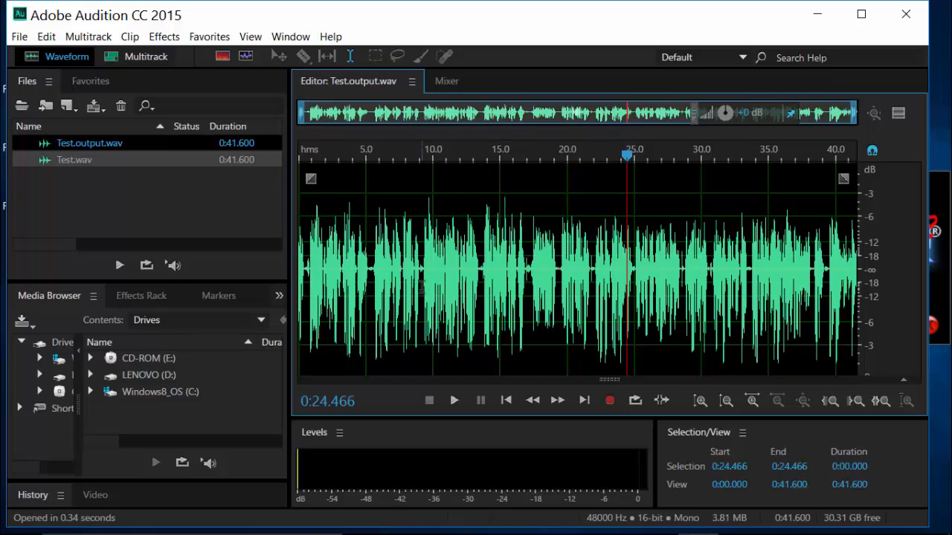
{"action": "left_click", "coordinate": [413, 290]}
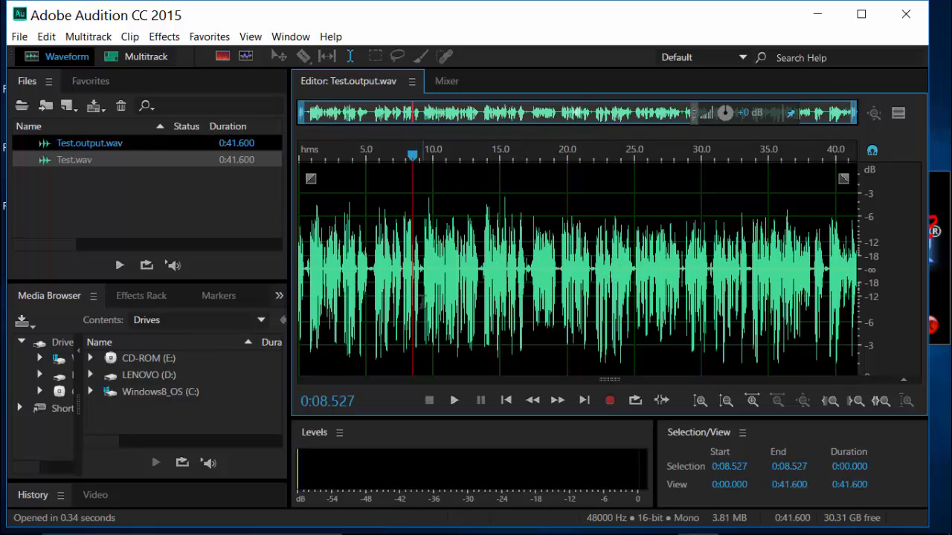
Boost the volume of the quieter phrase between about 17.3 and 19.3 seconds in Test.output.wav
{"action": "scroll", "coordinate": [437, 298], "scroll_direction": "up", "scroll_amount": 5}
{"action": "scroll", "coordinate": [439, 295], "scroll_direction": "down", "scroll_amount": 5}
{"action": "scroll", "coordinate": [562, 280], "scroll_direction": "up", "scroll_amount": 4}
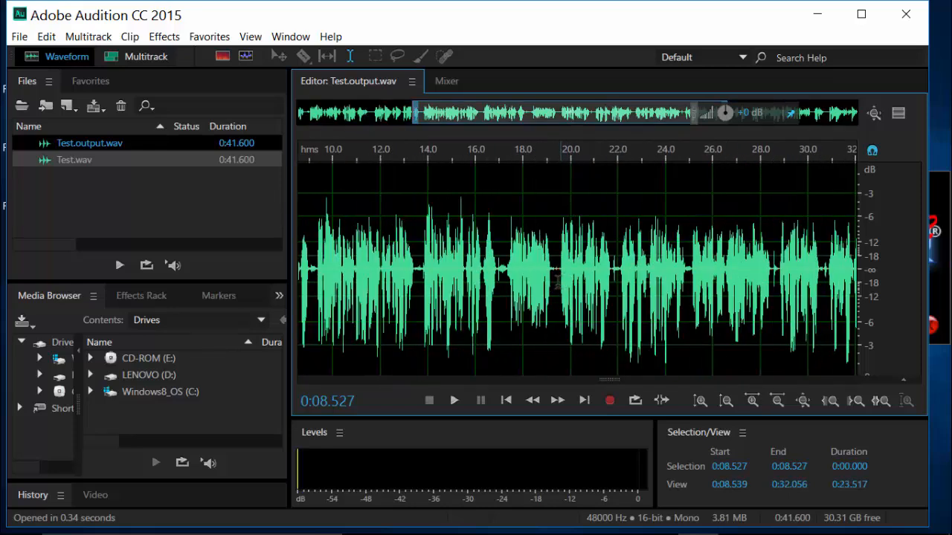
{"action": "left_click", "coordinate": [551, 277]}
{"action": "left_click_drag", "start_coordinate": [534, 275], "coordinate": [467, 275]}
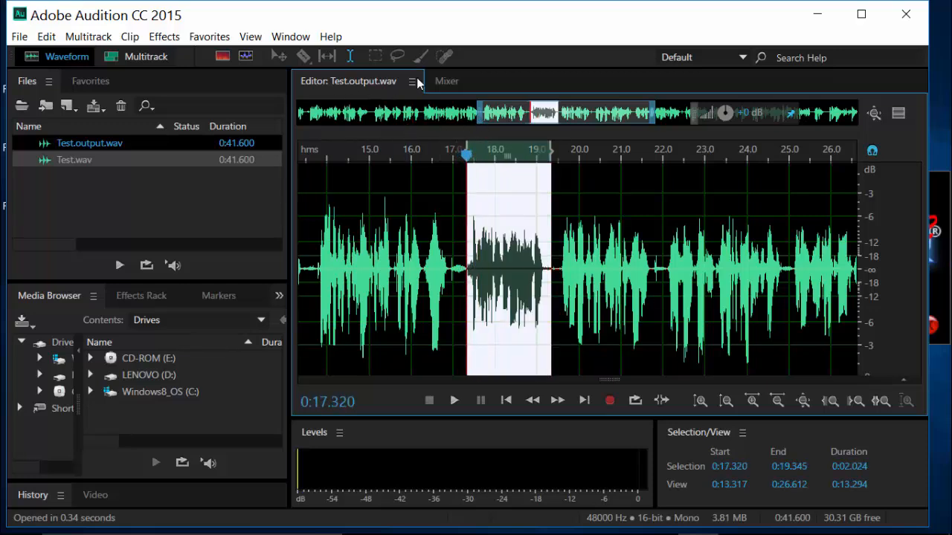
{"action": "left_click_drag", "start_coordinate": [719, 113], "coordinate": [719, 105]}
{"action": "left_click", "coordinate": [656, 193]}
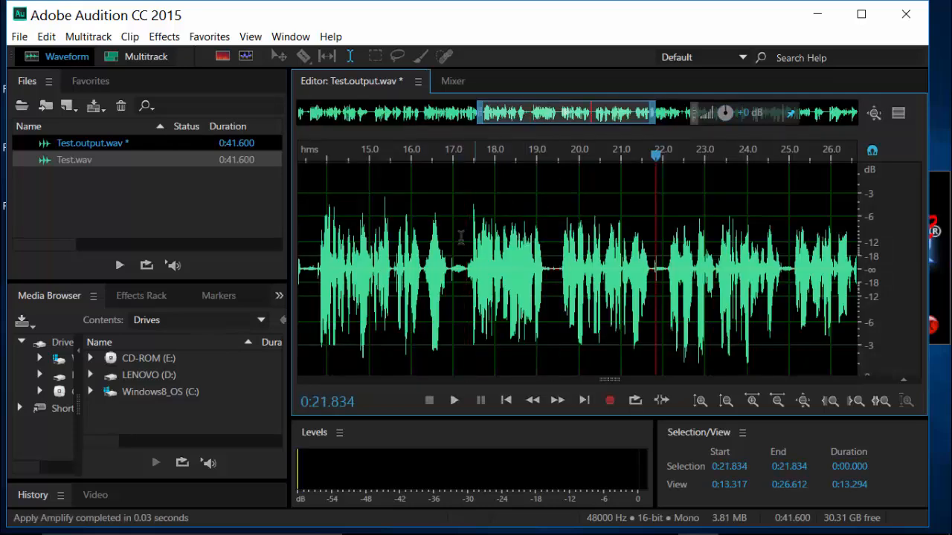
{"action": "scroll", "coordinate": [454, 265], "scroll_direction": "down", "scroll_amount": 4}
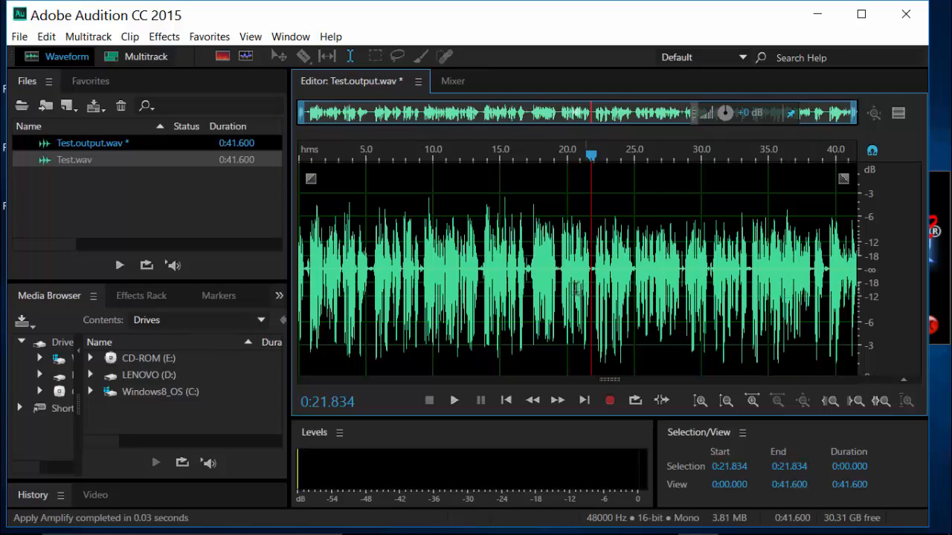
{"action": "left_click", "coordinate": [462, 265]}
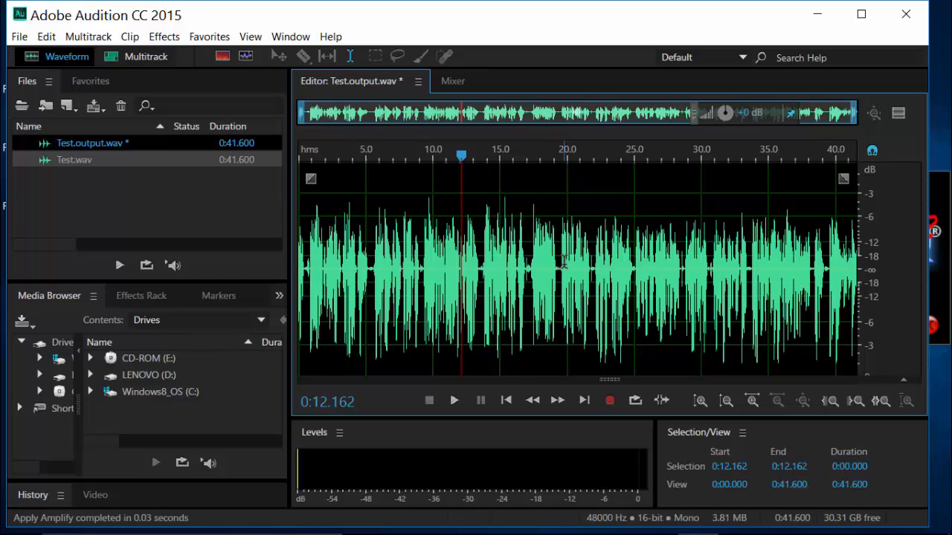
{"action": "left_click", "coordinate": [450, 264]}
{"action": "scroll", "coordinate": [508, 264], "scroll_direction": "up", "scroll_amount": 5}
{"action": "scroll", "coordinate": [513, 264], "scroll_direction": "down", "scroll_amount": 6}
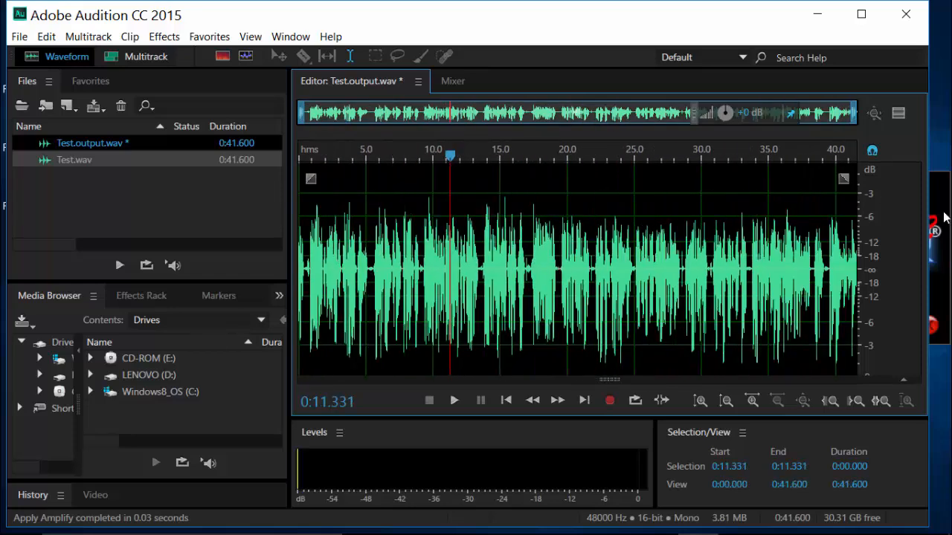
Bring The Levelator window to the front
{"action": "left_click", "coordinate": [943, 290]}
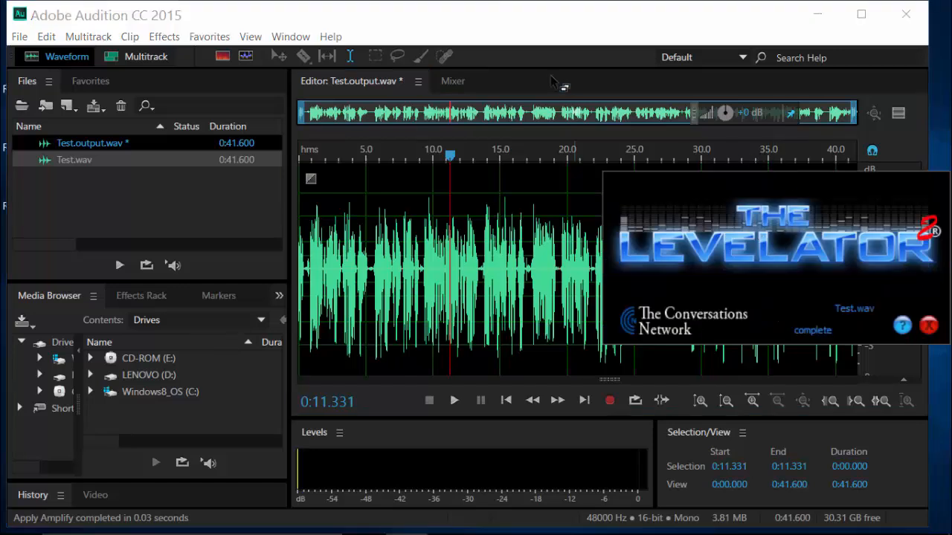